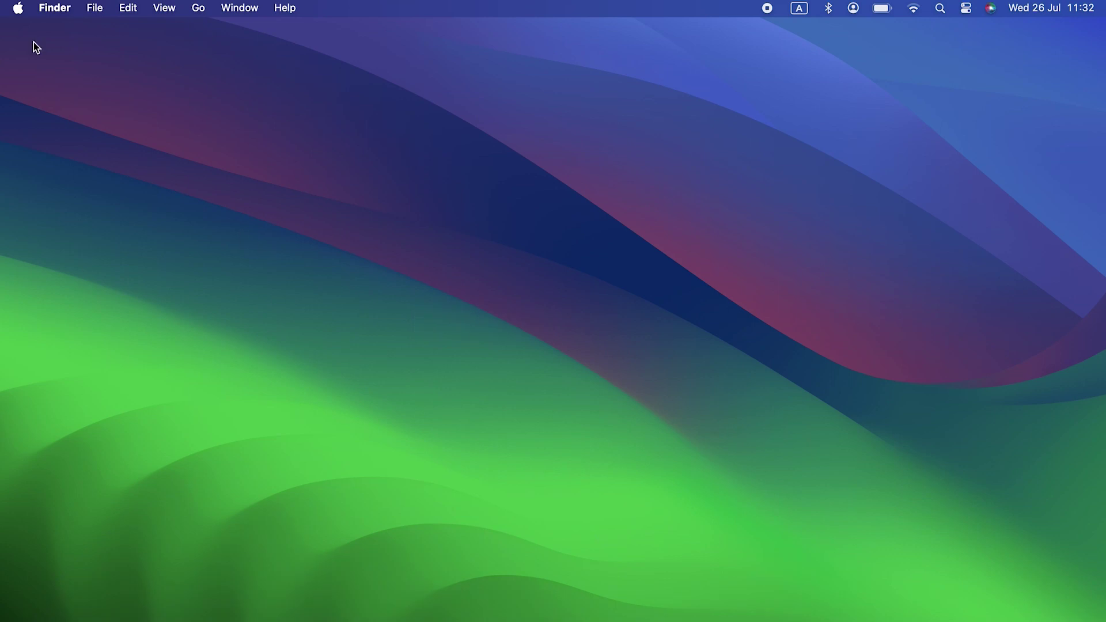
Check the Time Machine backup settings under General in System Settings, then close it.
left_click(18, 9)
left_click(51, 57)
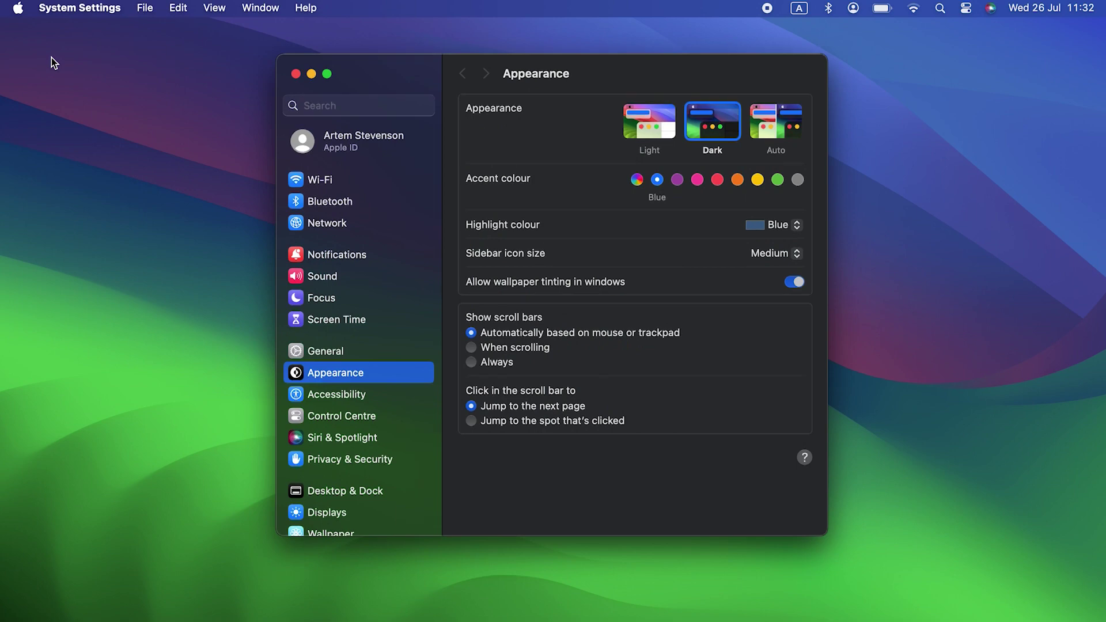
left_click(403, 353)
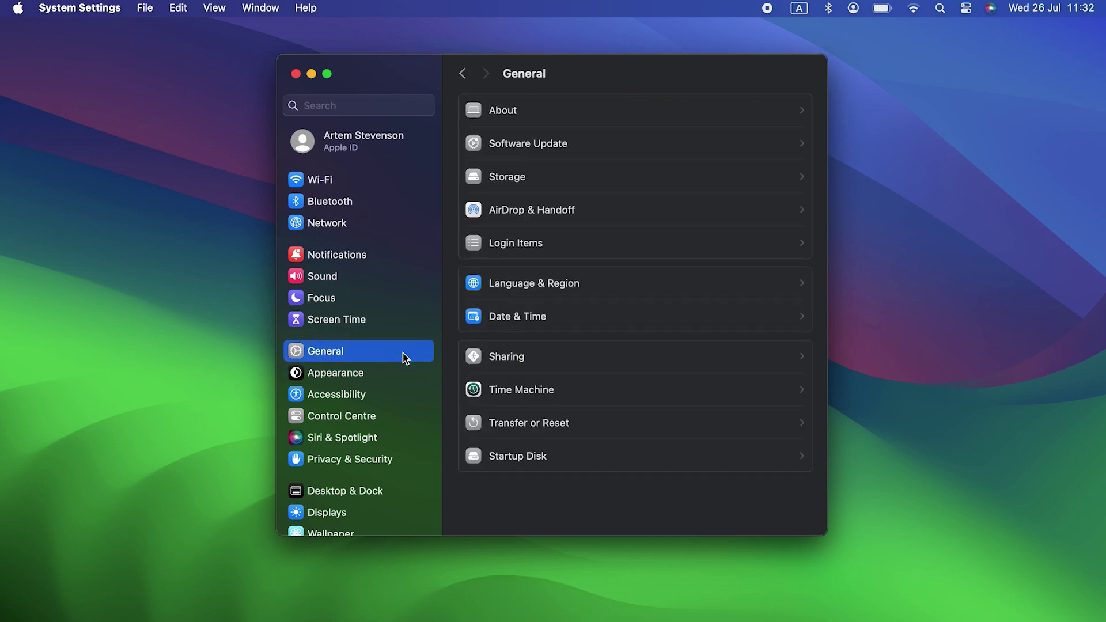
left_click(525, 395)
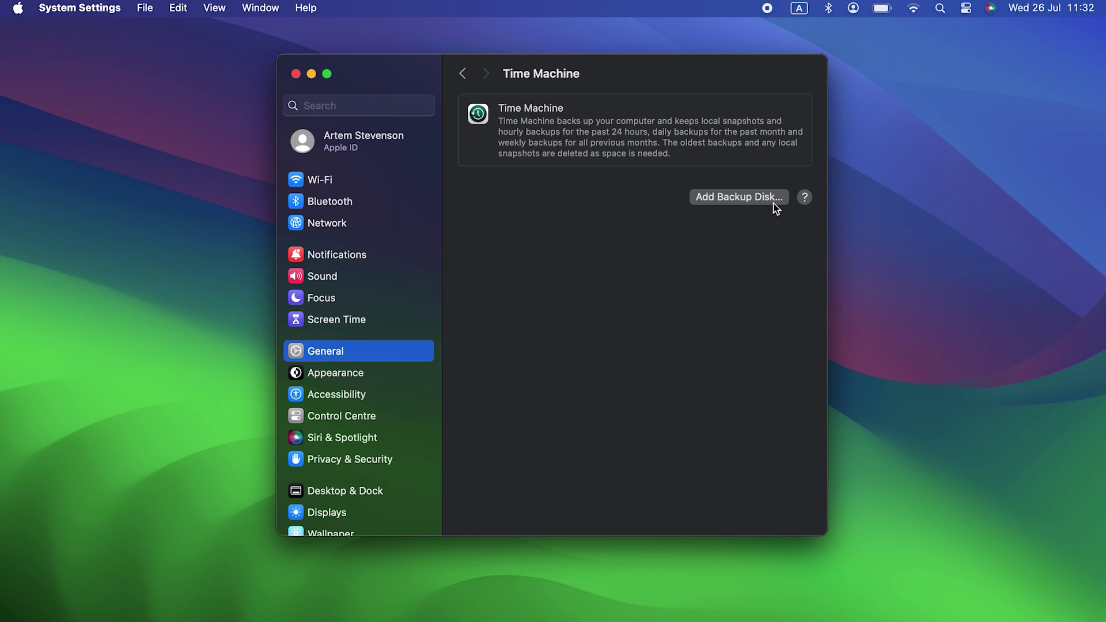
left_click(296, 74)
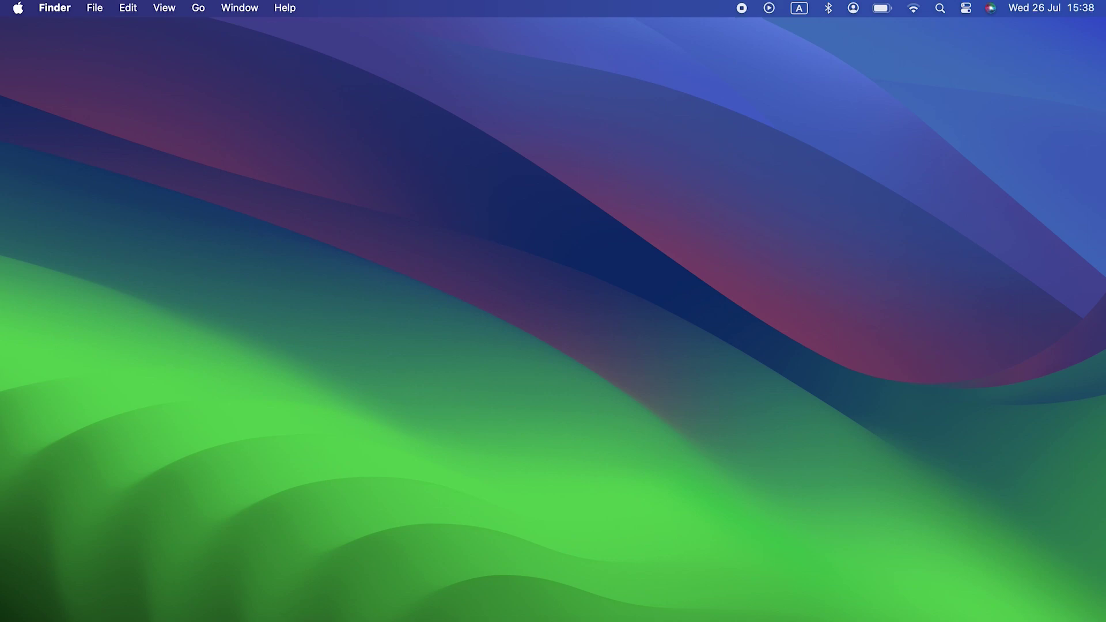
Review the Storage usage overview under General in System Settings, then close it.
left_click(19, 9)
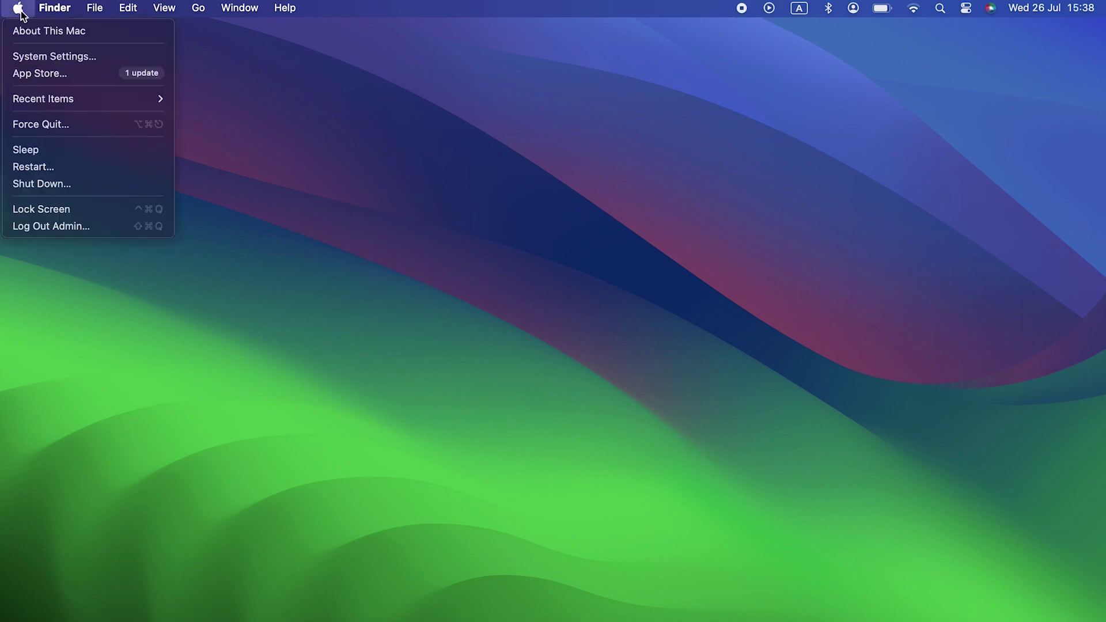
left_click(49, 55)
left_click(383, 340)
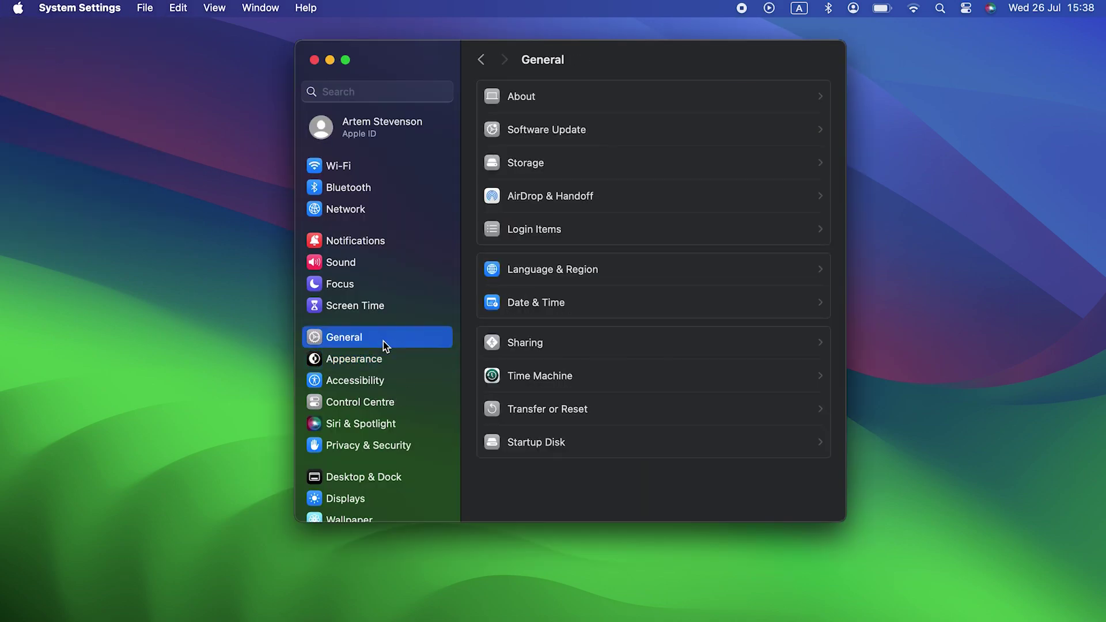
left_click(589, 163)
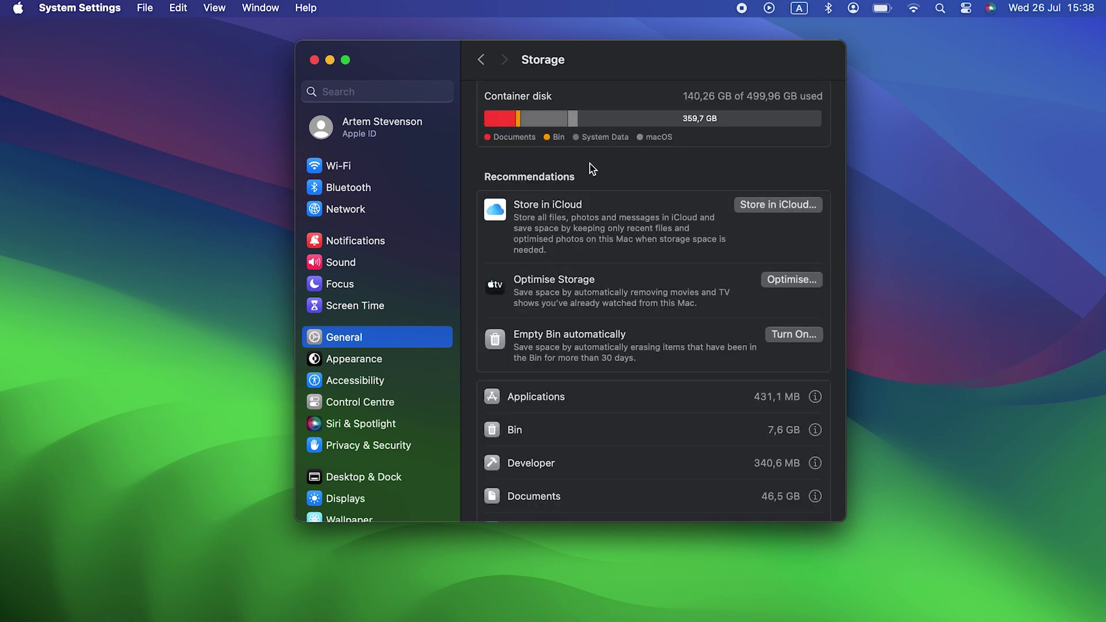
scroll(590, 164, "down", 5)
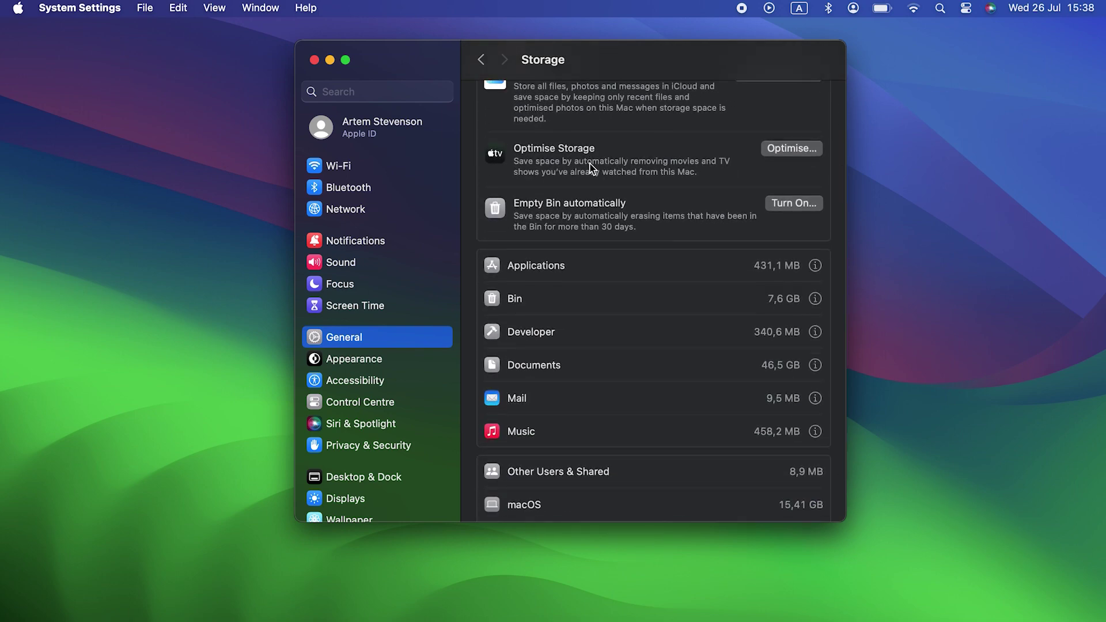
scroll(590, 164, "down", 2)
scroll(590, 164, "up", 5)
scroll(590, 163, "up", 1)
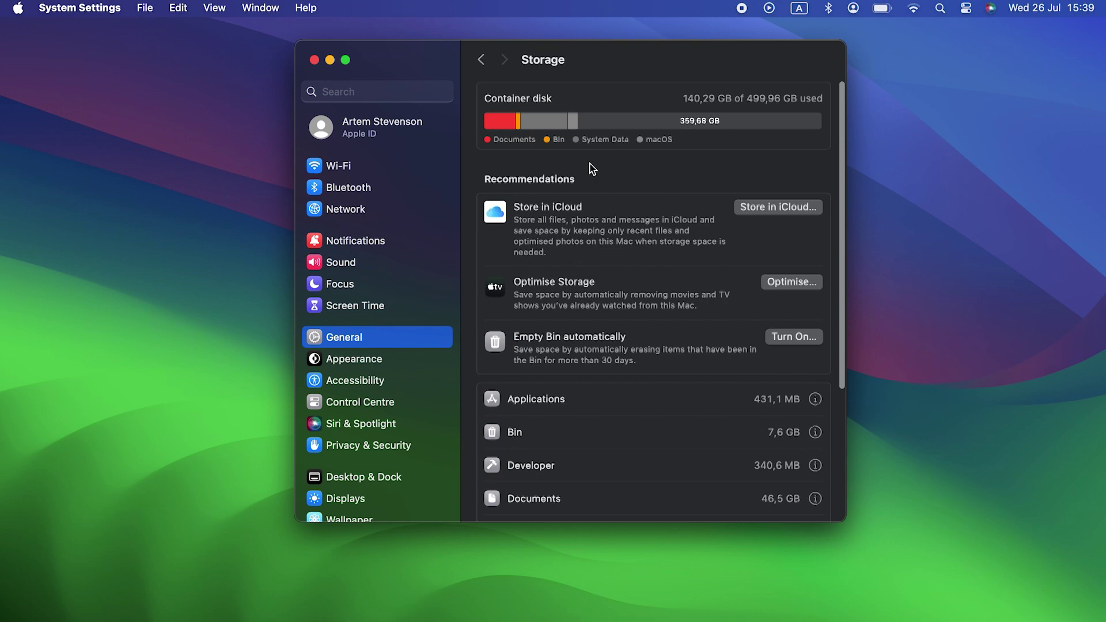
left_click(314, 60)
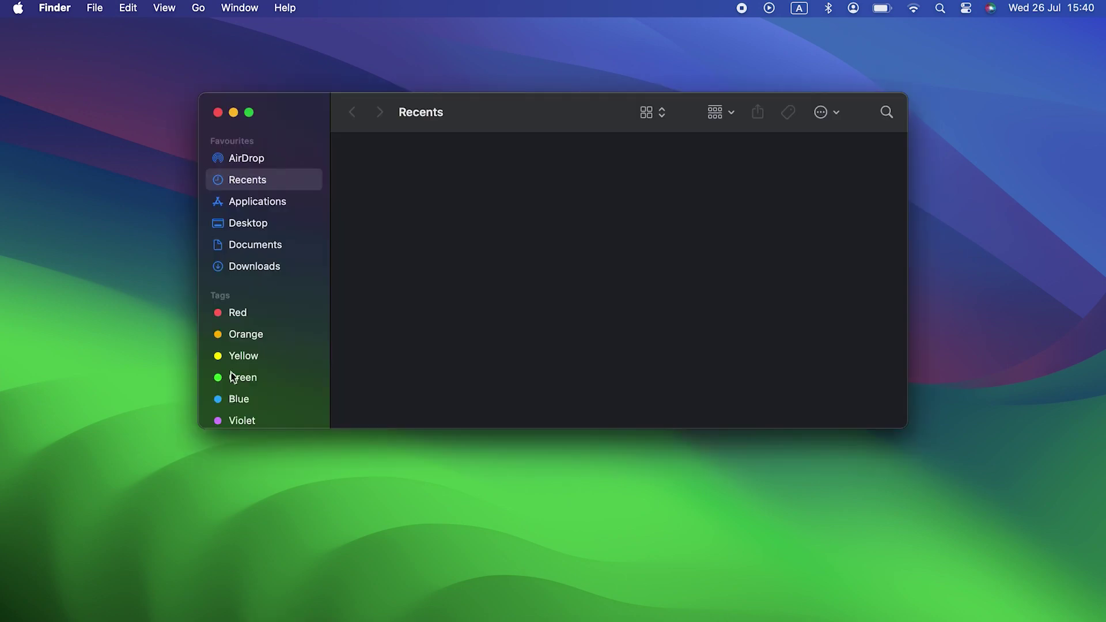
Select all 11 files in the Downloads folder and move them to the Bin.
left_click(253, 271)
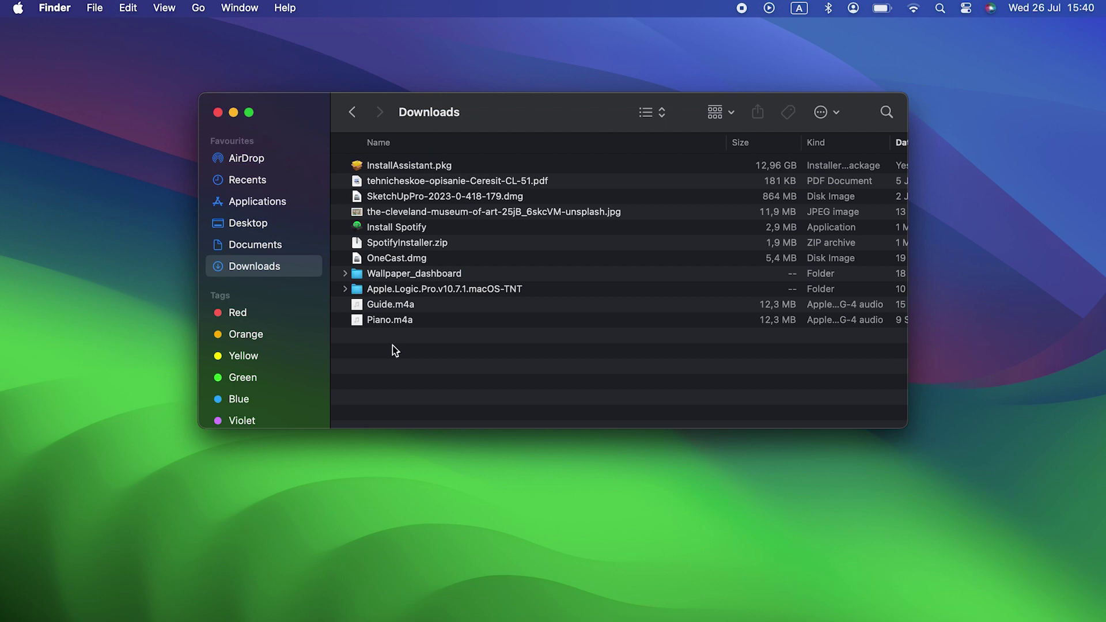
left_click_drag(393, 347, 455, 151)
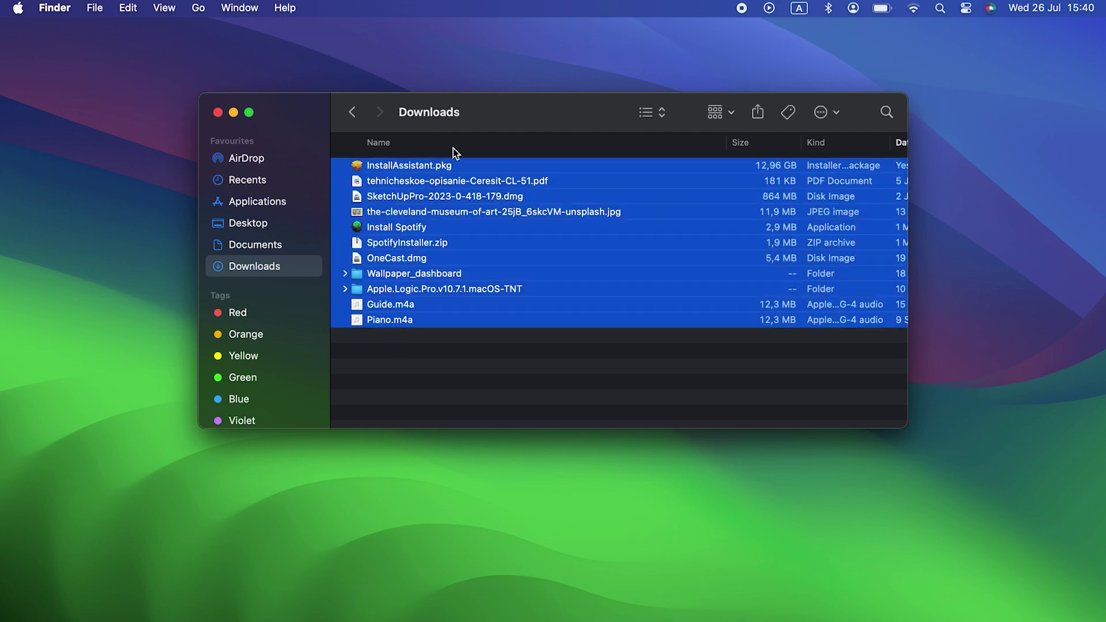
right_click(446, 172)
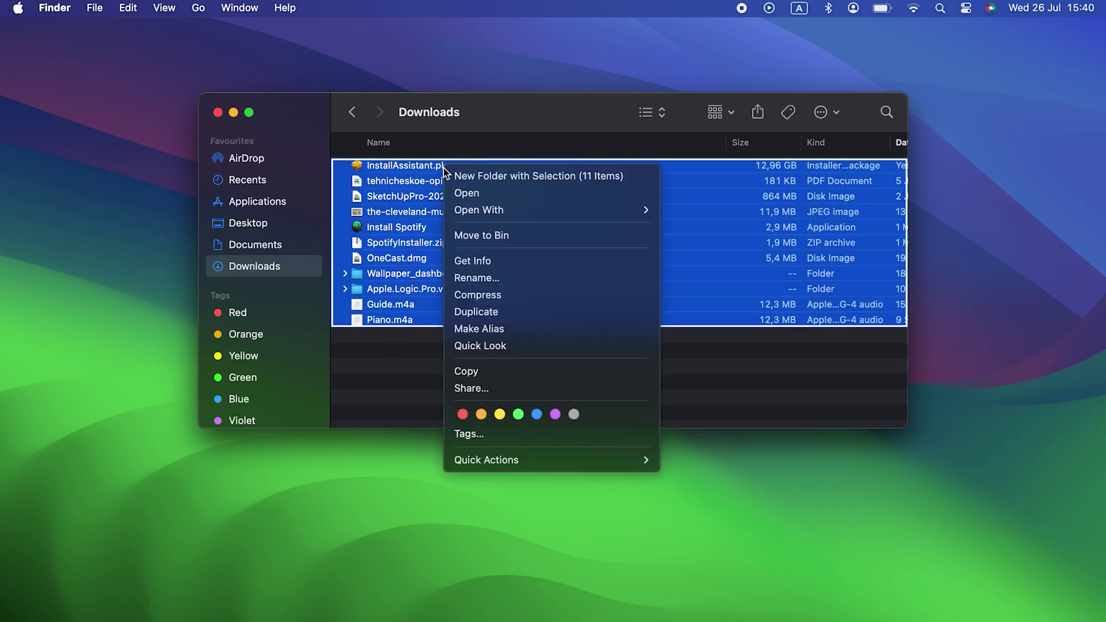
left_click(501, 235)
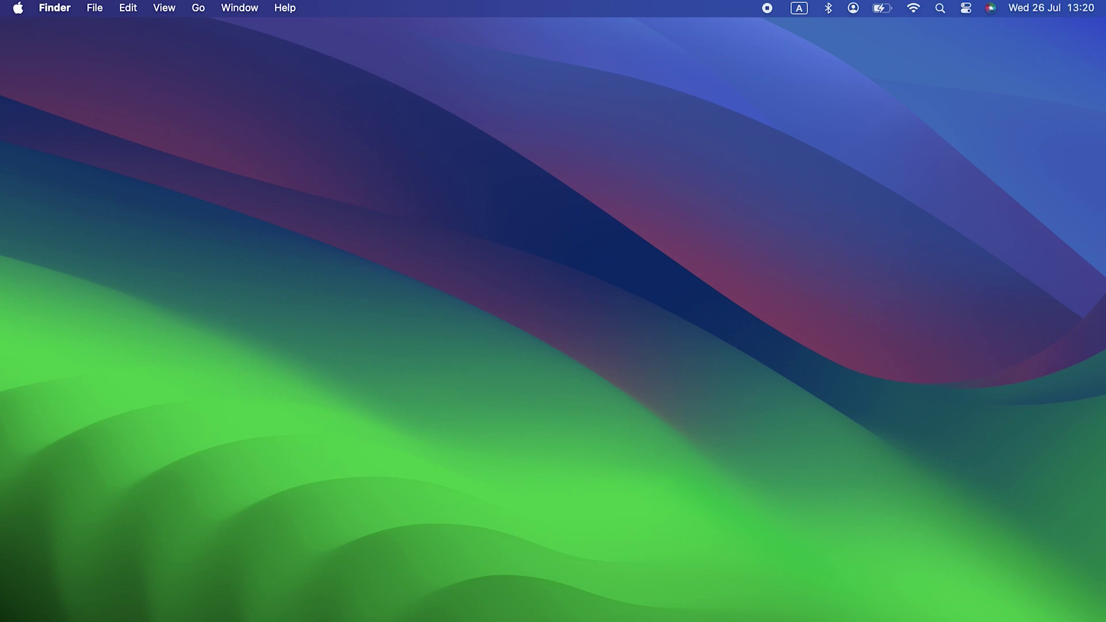
Launch CleanMyMac X, scan System Junk and clean the 24,43 GB found.
key("F4")
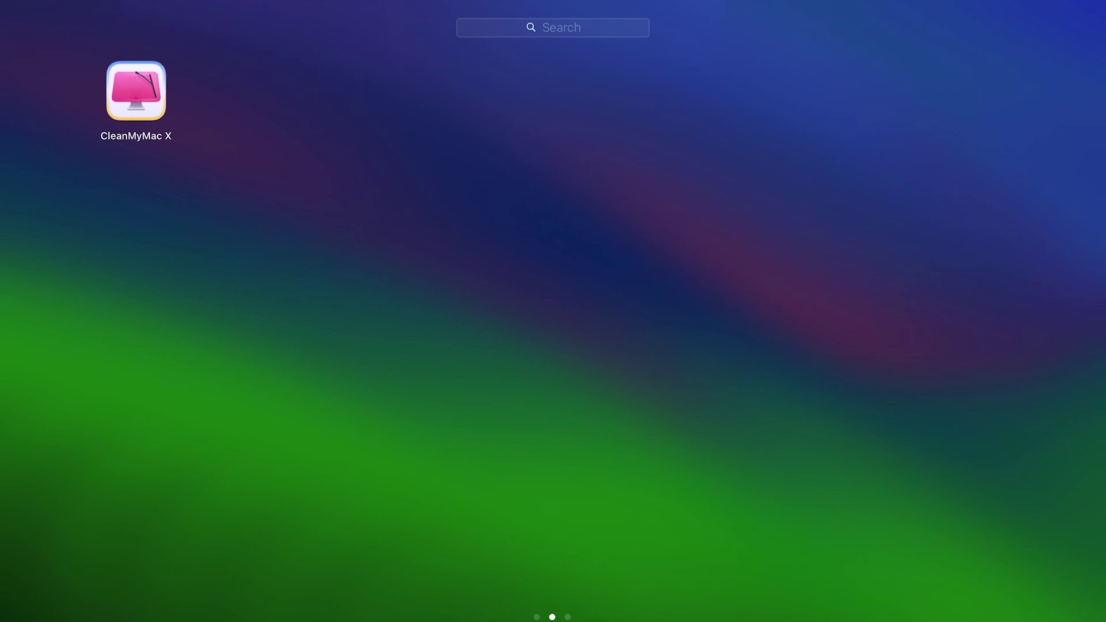
left_click(157, 102)
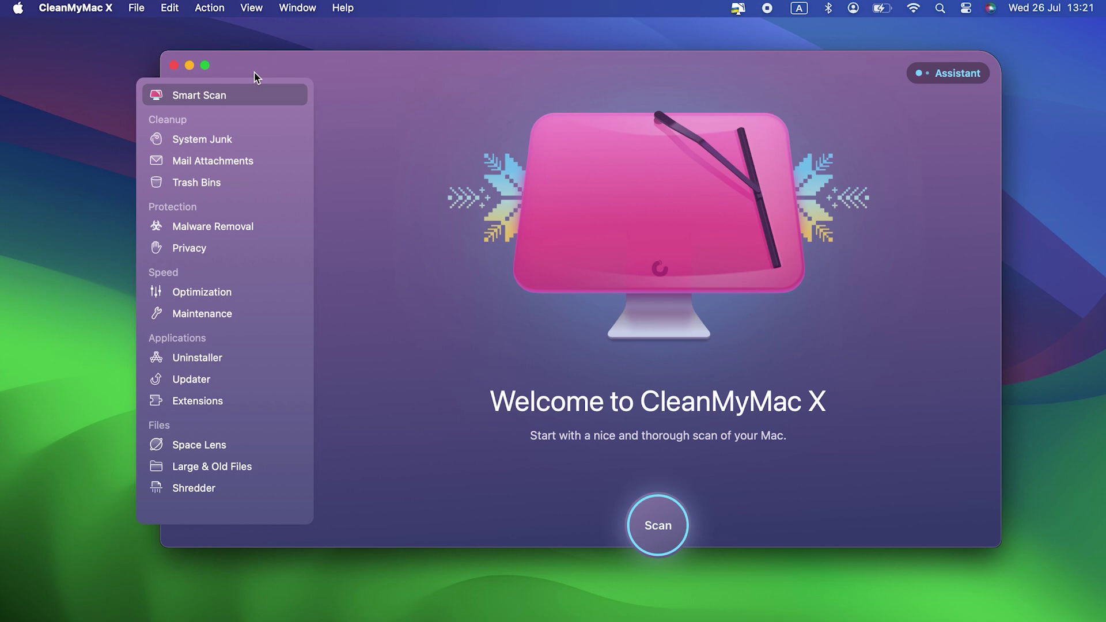
left_click(236, 139)
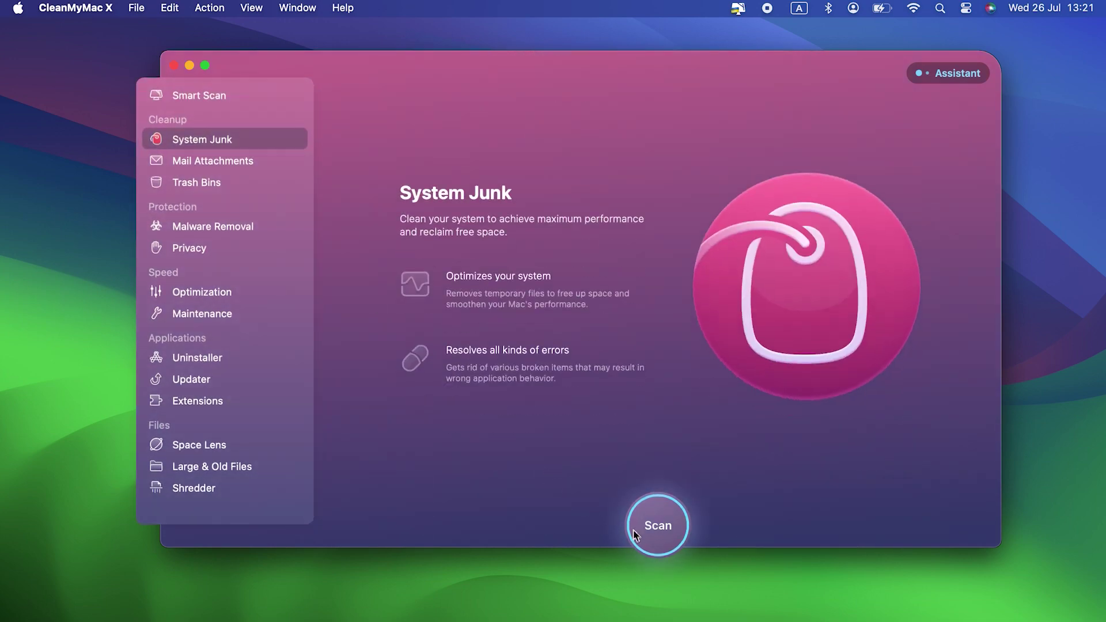
left_click(659, 544)
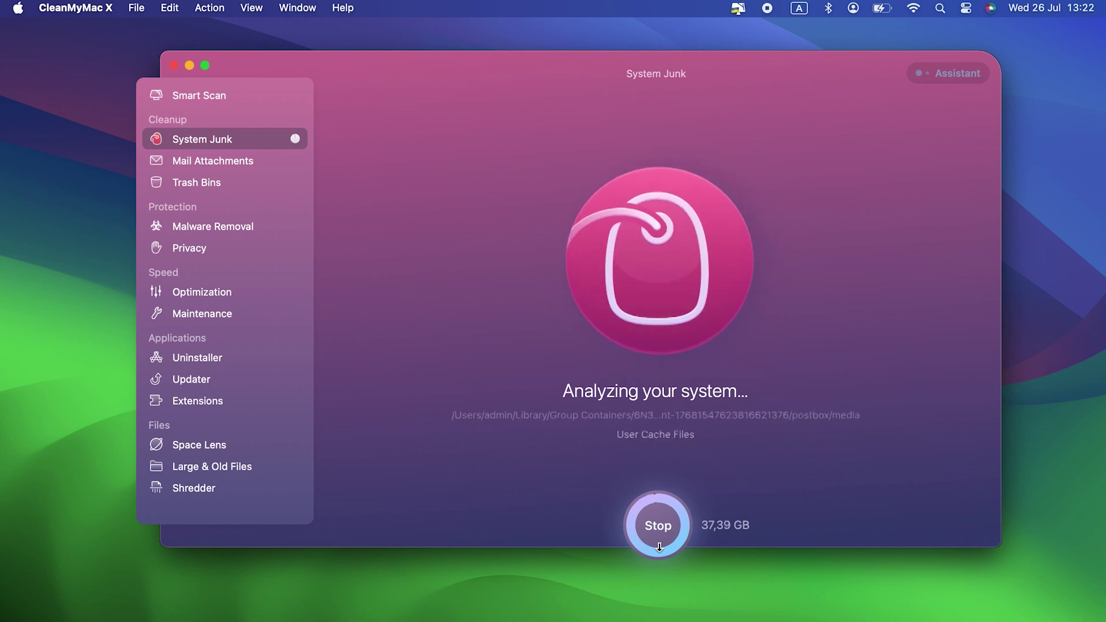
left_click(659, 546)
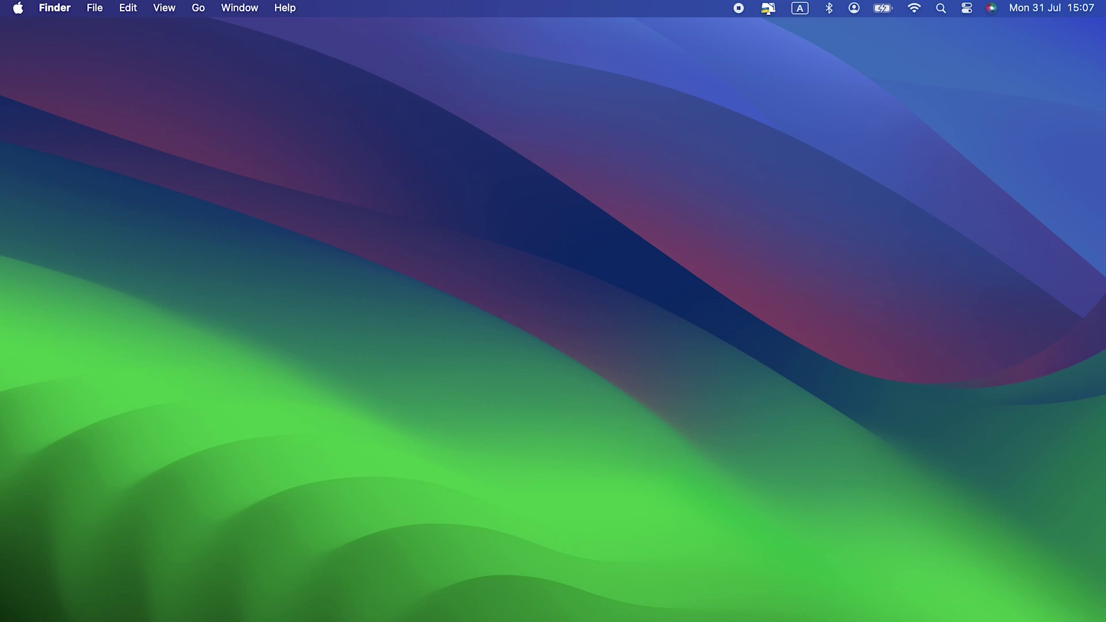
Delete the iPhone 9 (2) backup from the connected iPhone's backup list in Finder.
left_click(729, 601)
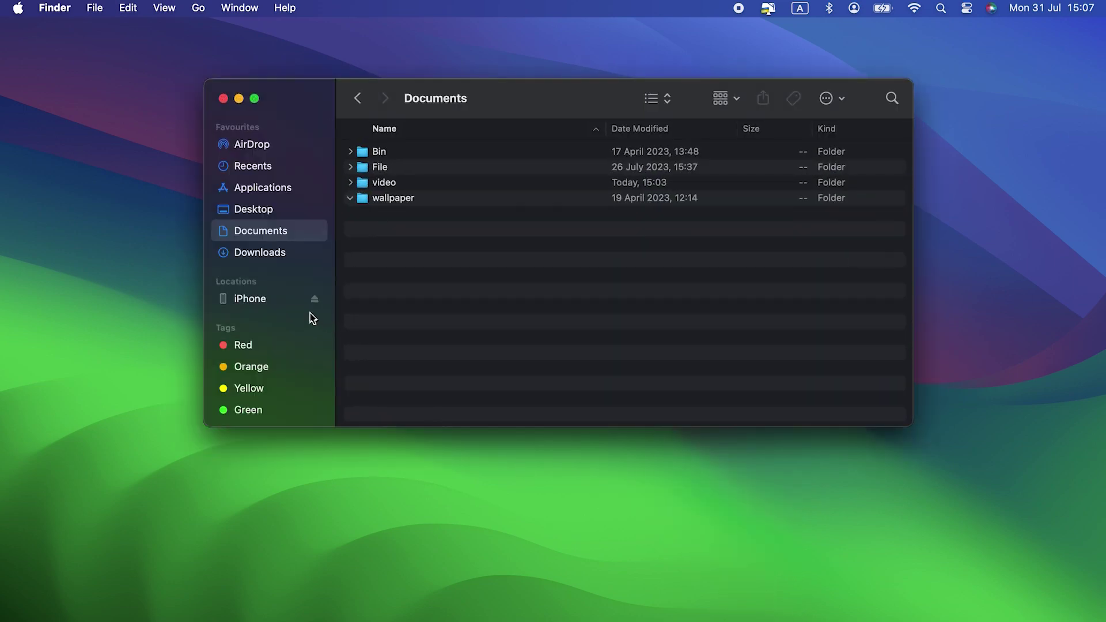
left_click(272, 305)
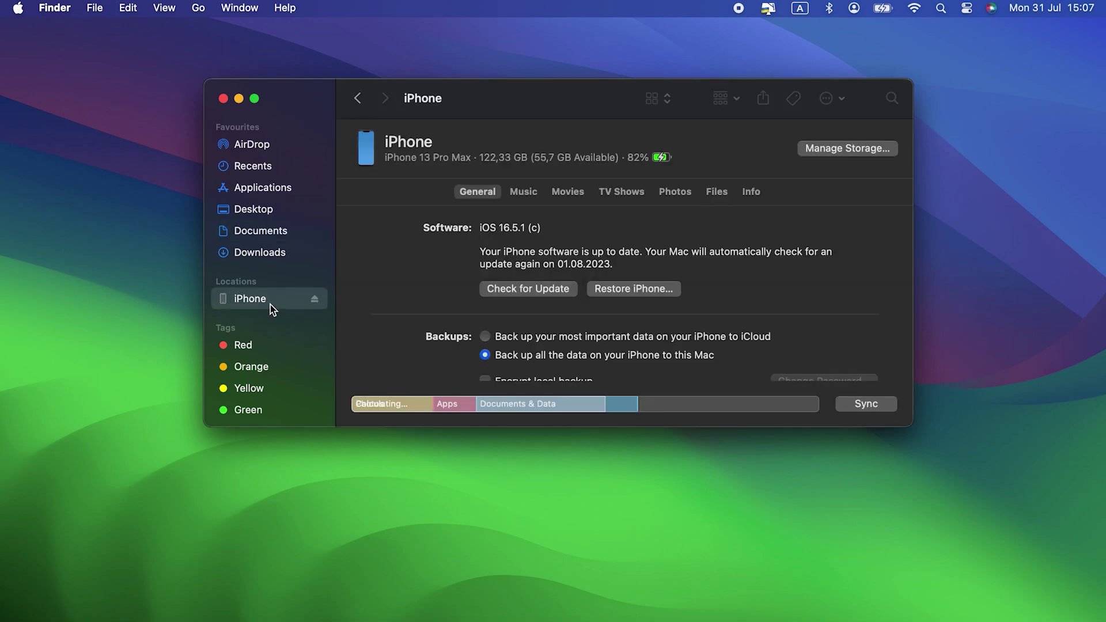
scroll(481, 235, "down", 5)
left_click(521, 285)
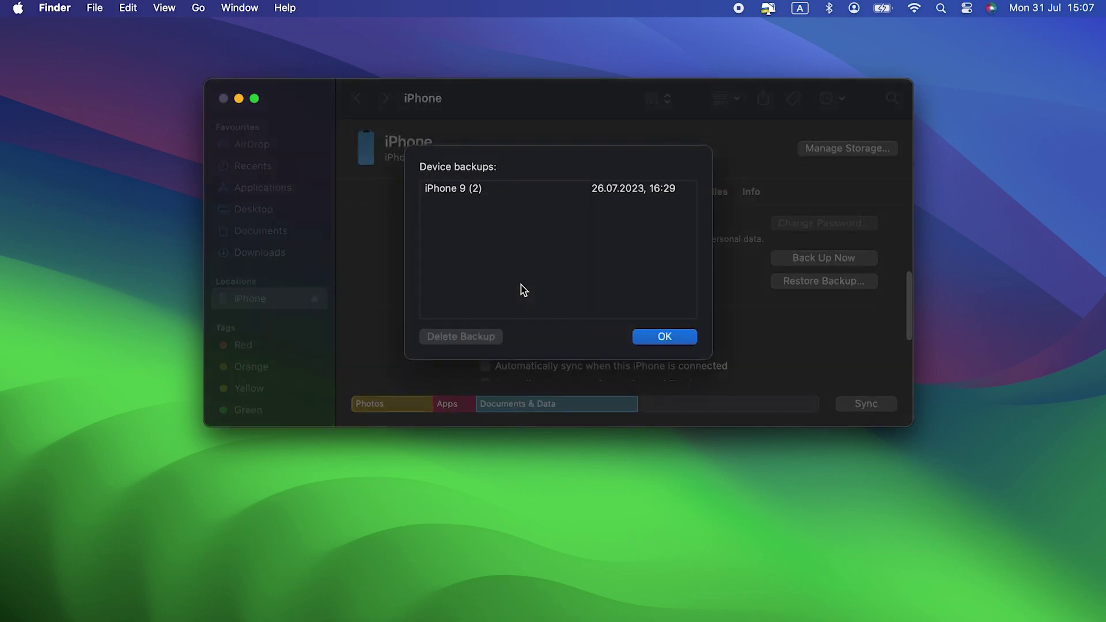
left_click(494, 193)
left_click(486, 336)
left_click(599, 305)
left_click(663, 341)
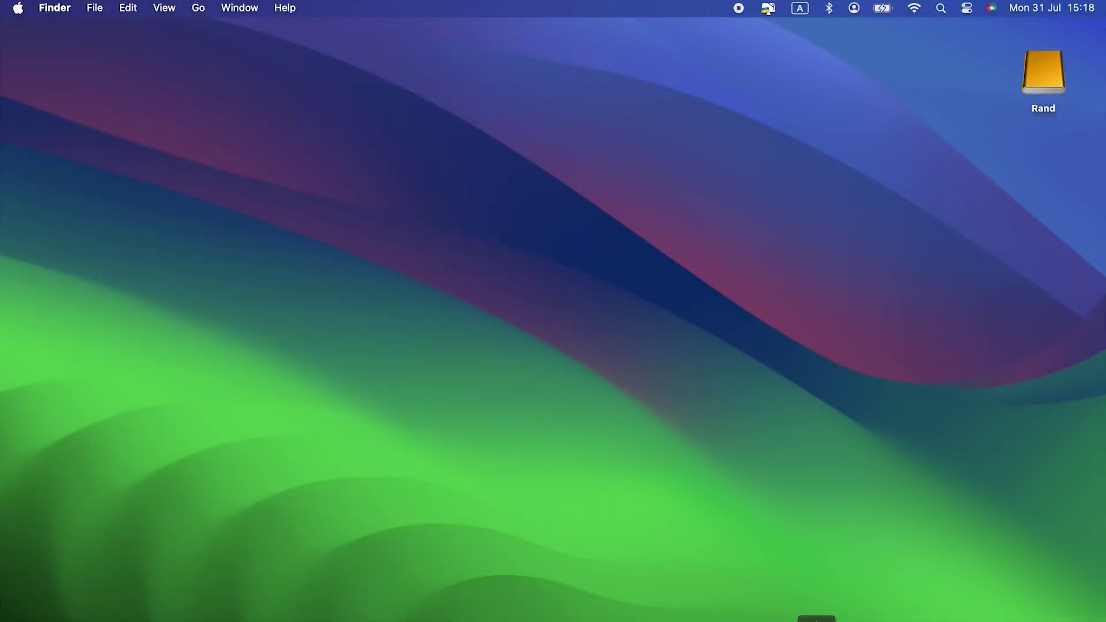
Drag the File_for project folder from the Documents window into the Rand drive window.
left_click(813, 615)
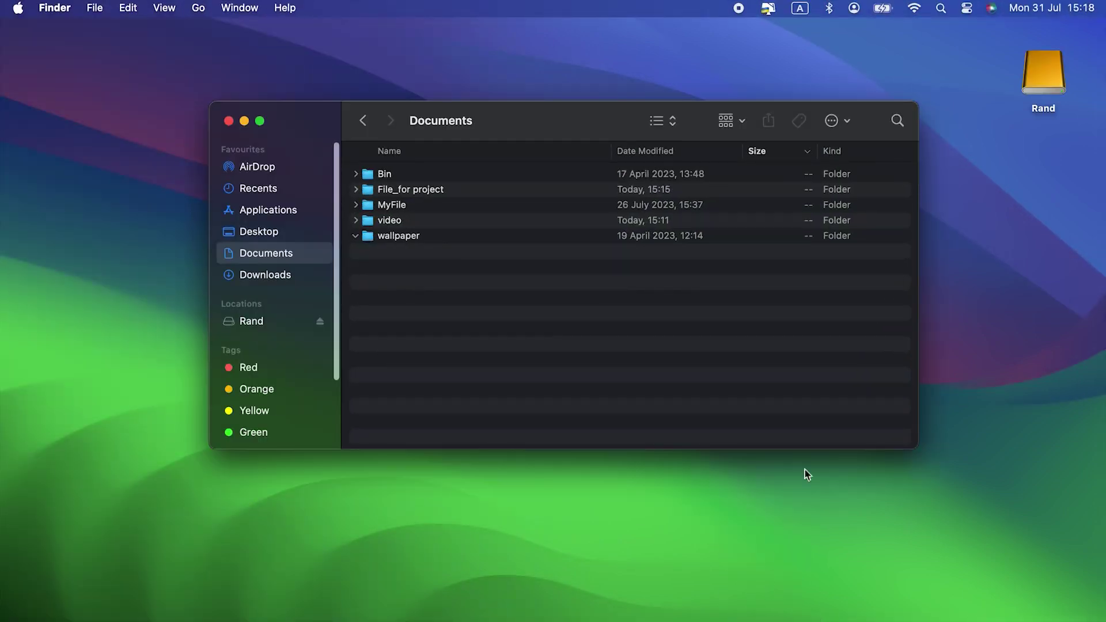
double_click(1042, 64)
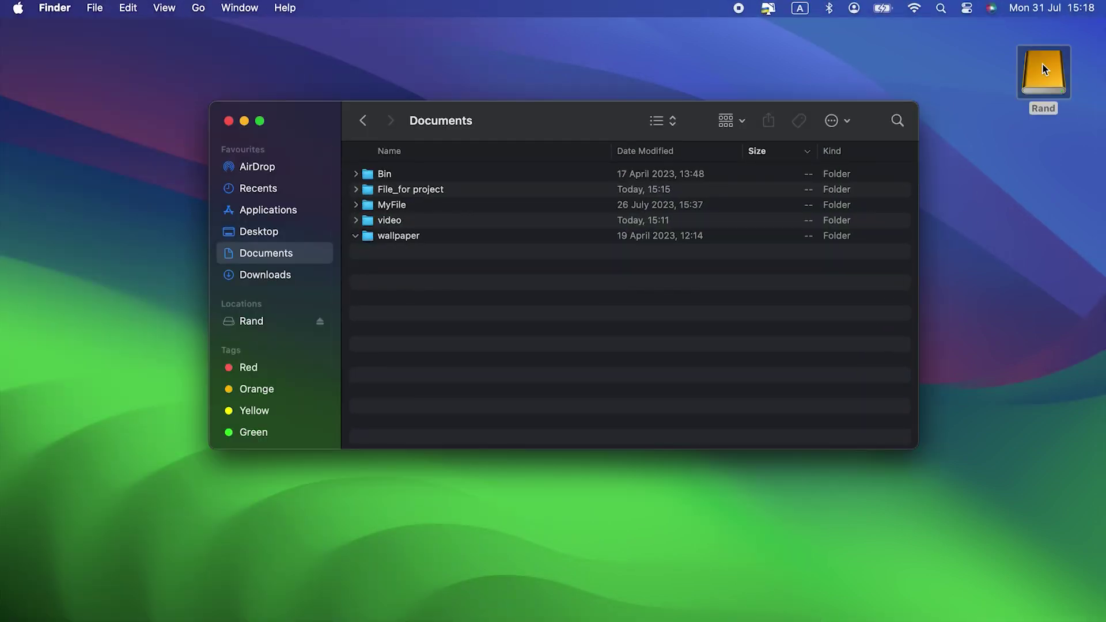
left_click_drag(672, 147, 676, 183)
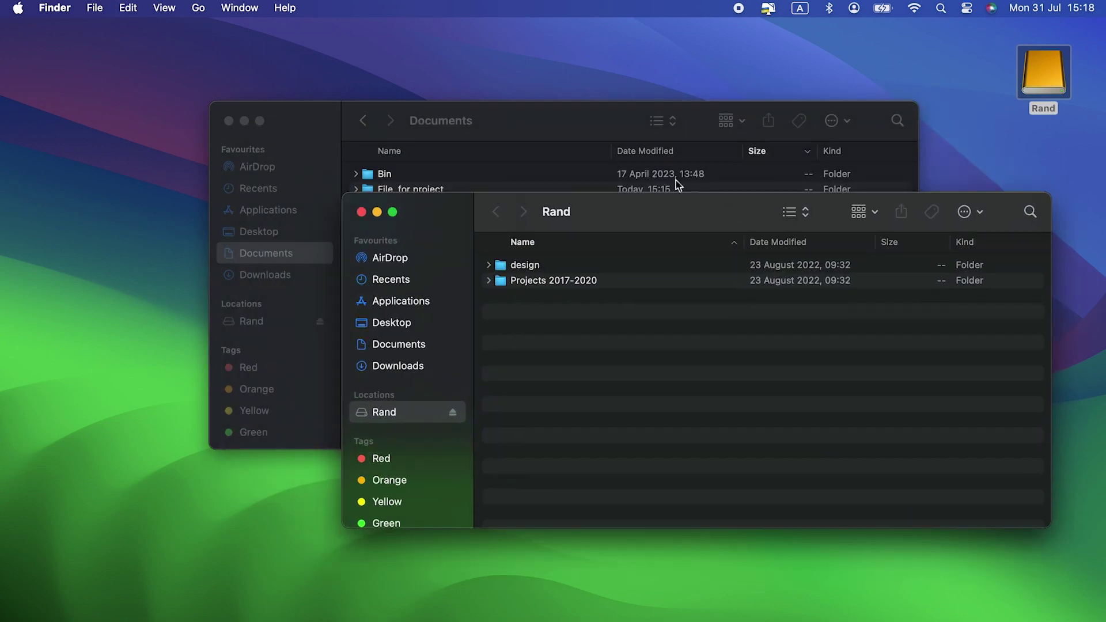
left_click_drag(602, 121, 538, 105)
left_click(299, 154)
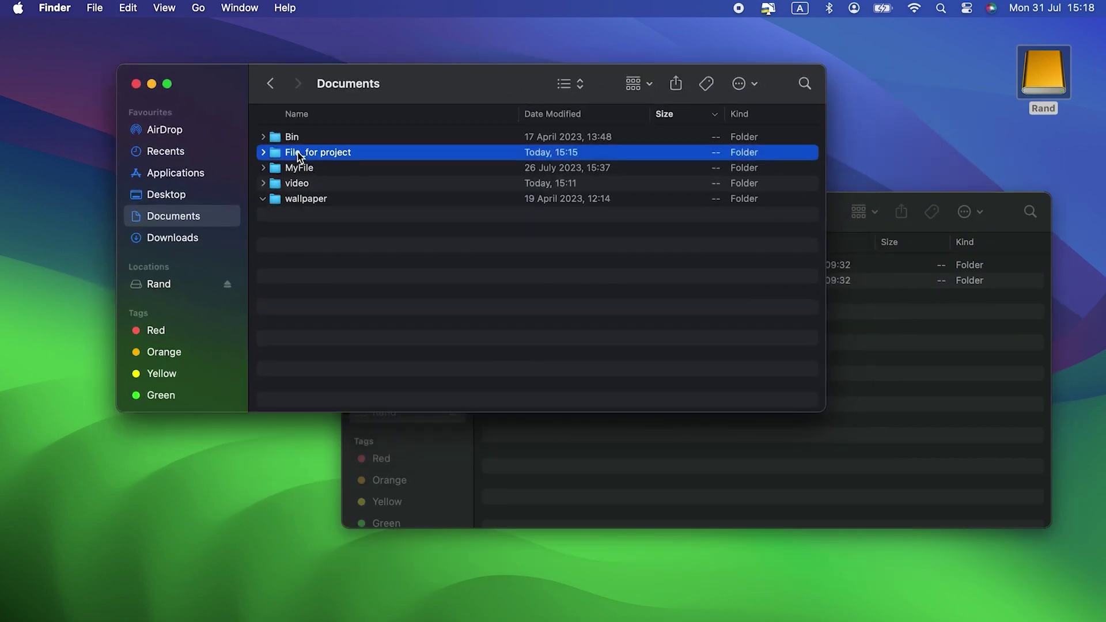
left_click_drag(317, 161, 612, 458)
left_click(737, 424)
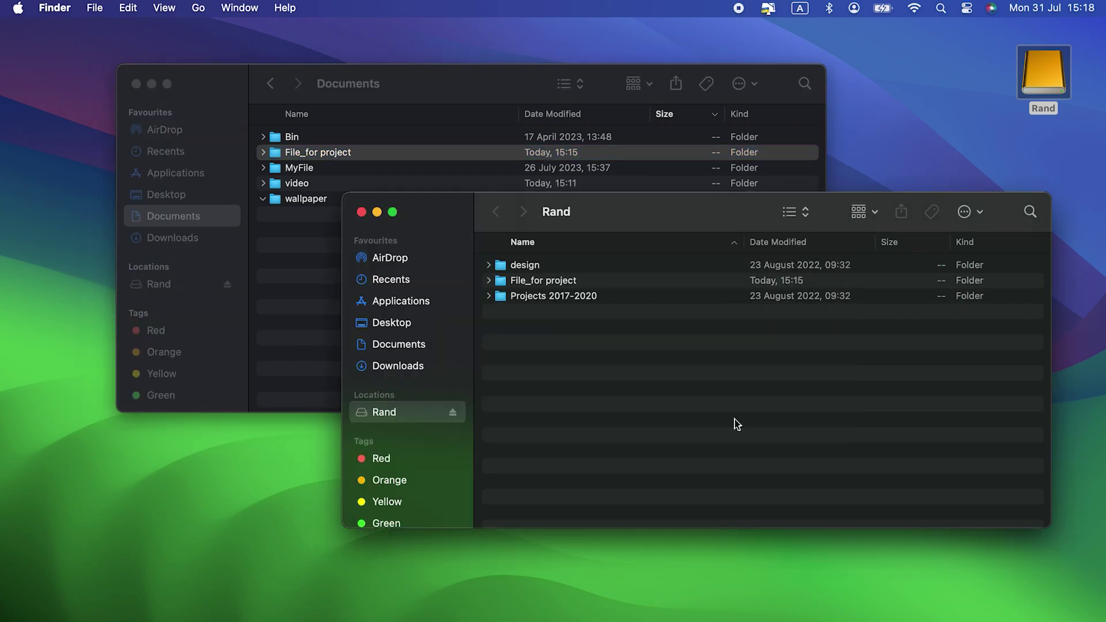
Close the Documents and Rand windows and open CleanMyMac X's Large & Old Files module.
left_click(136, 83)
left_click(362, 212)
key("F4")
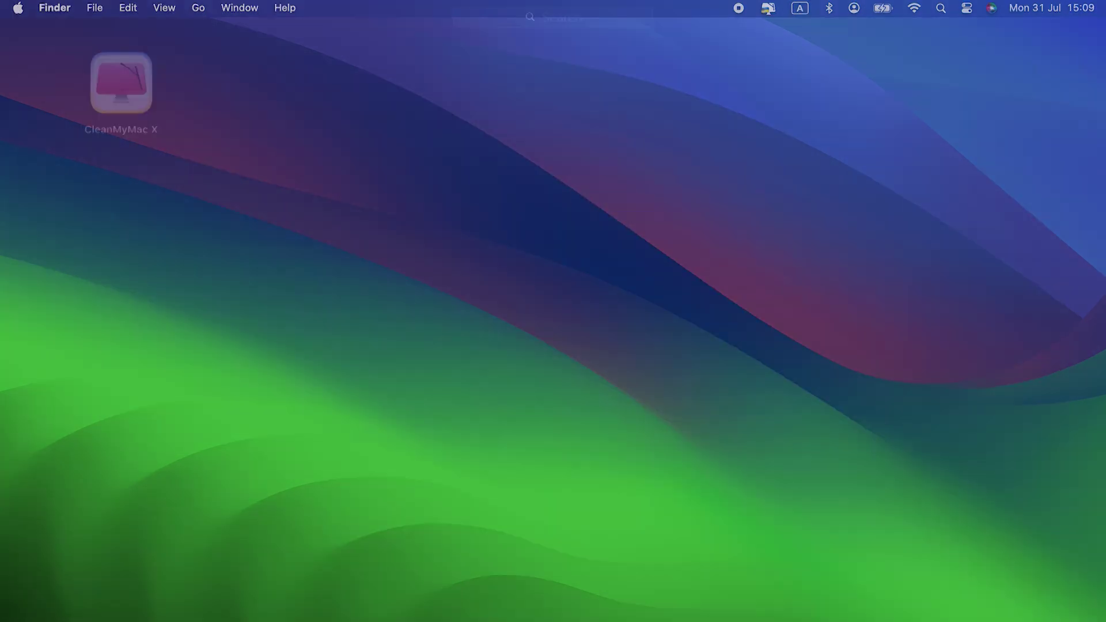
left_click(148, 94)
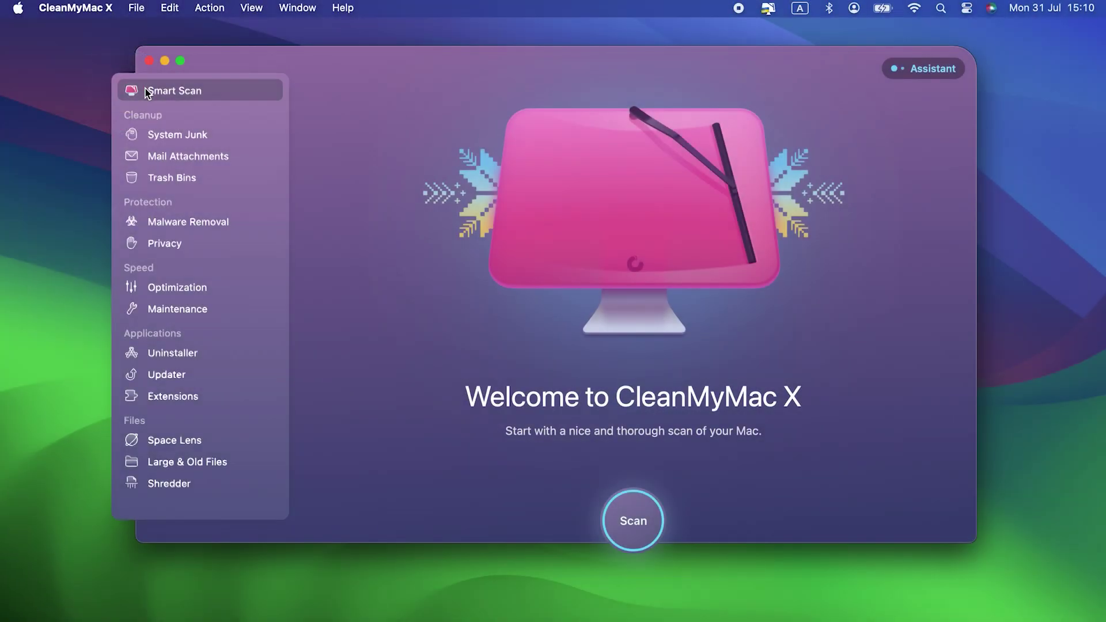
left_click(214, 471)
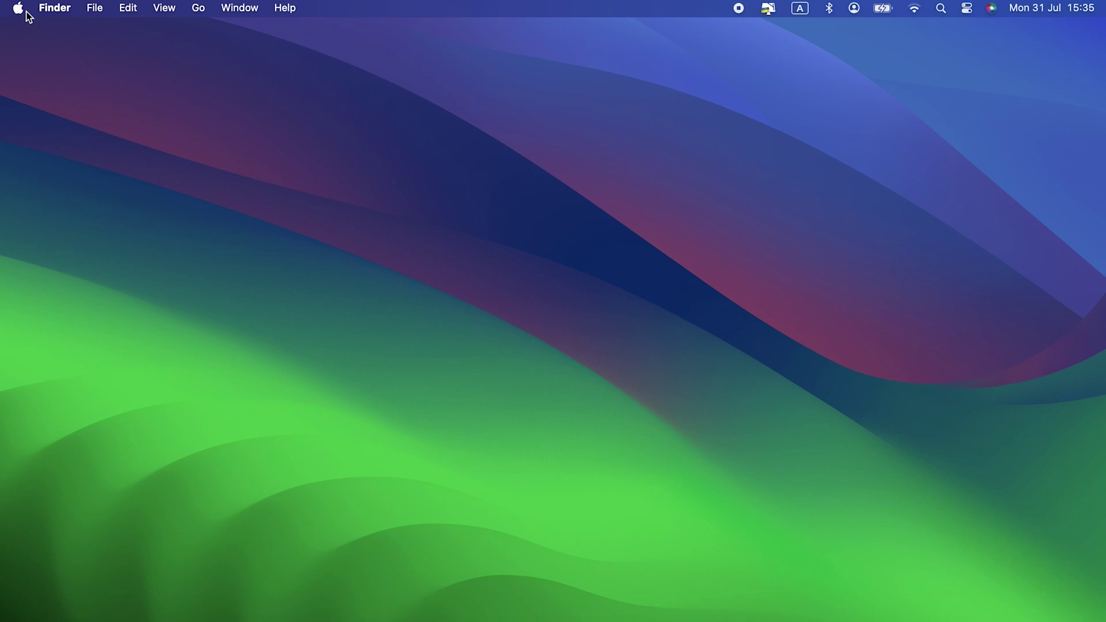
In General > Storage, view Podcasts storage details and open the downloaded shows in Podcasts.
left_click(22, 9)
left_click(47, 56)
left_click(360, 337)
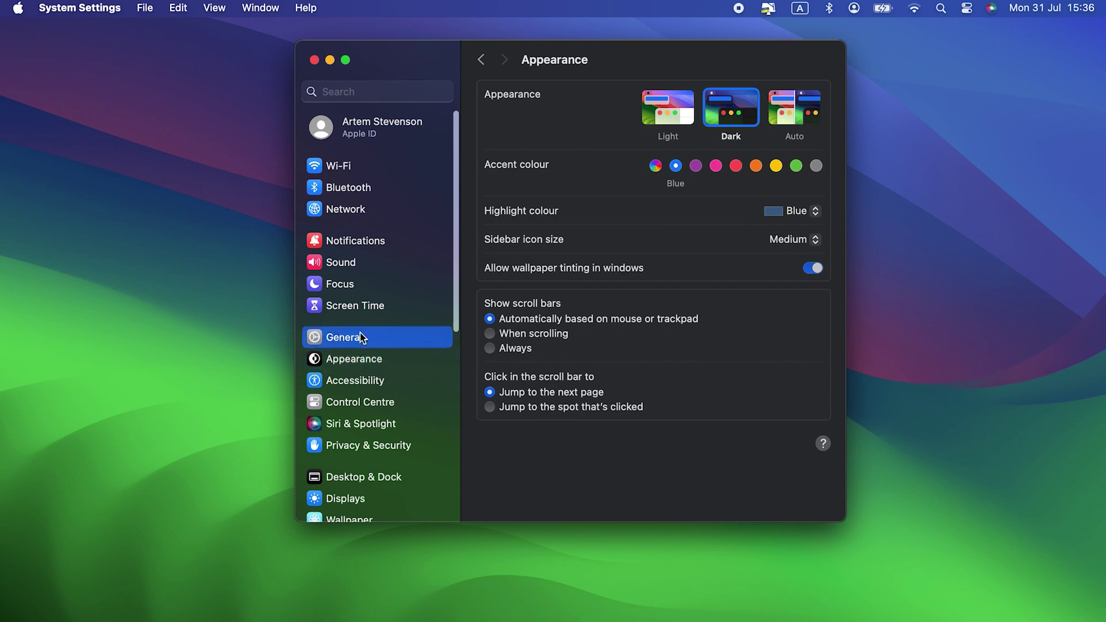
left_click(597, 161)
scroll(599, 161, "down", 1)
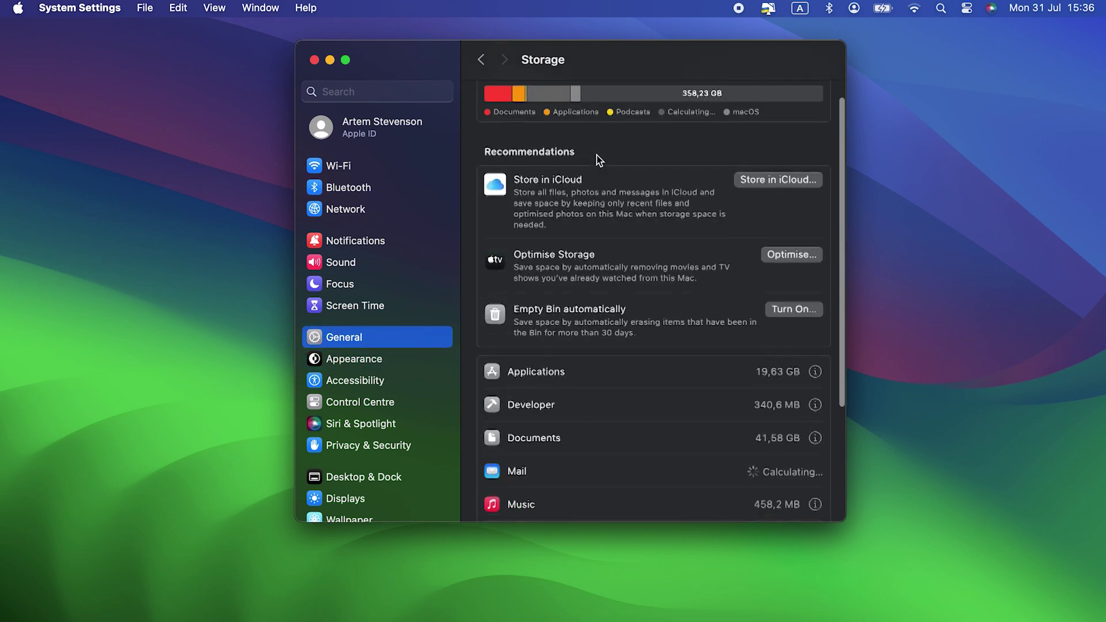
scroll(599, 162, "down", 3)
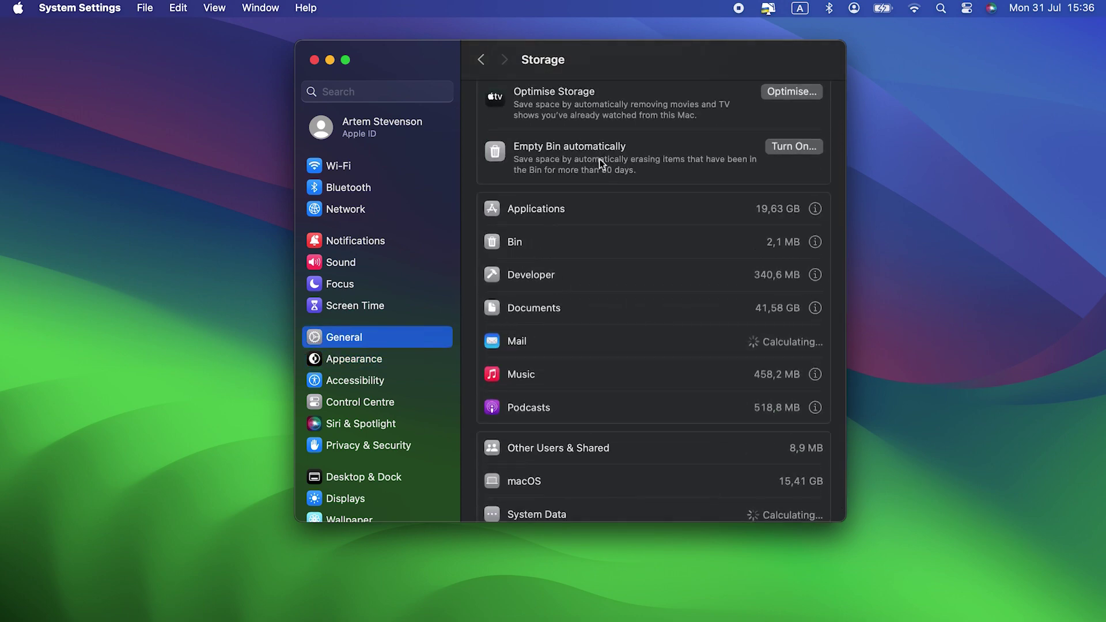
left_click(818, 413)
left_click(768, 134)
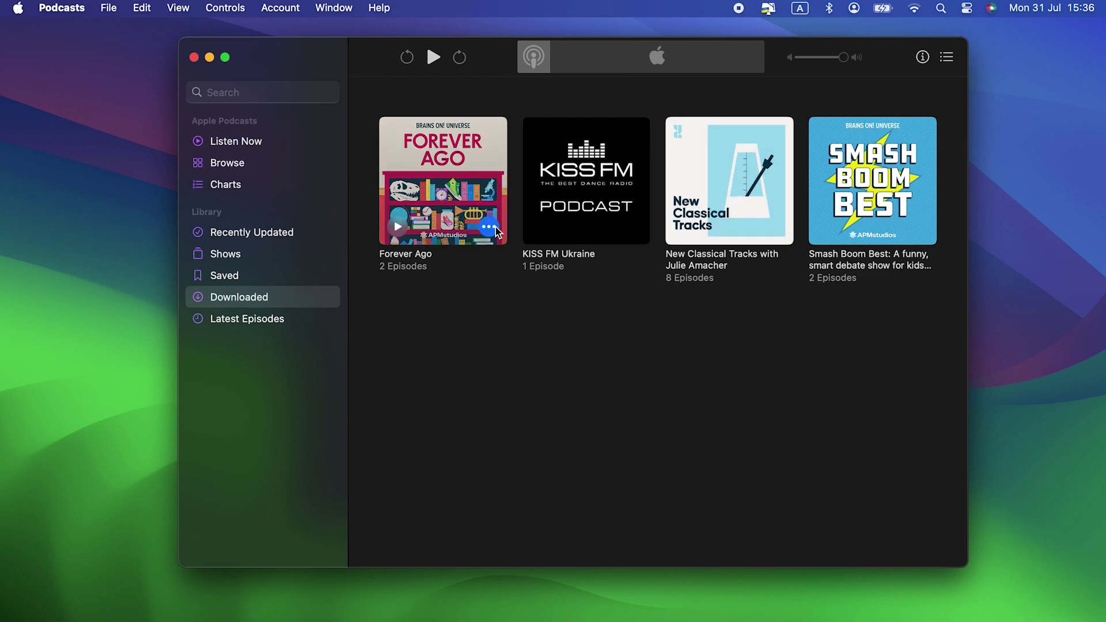
Remove all Forever Ago episodes from the Podcasts library.
left_click(495, 230)
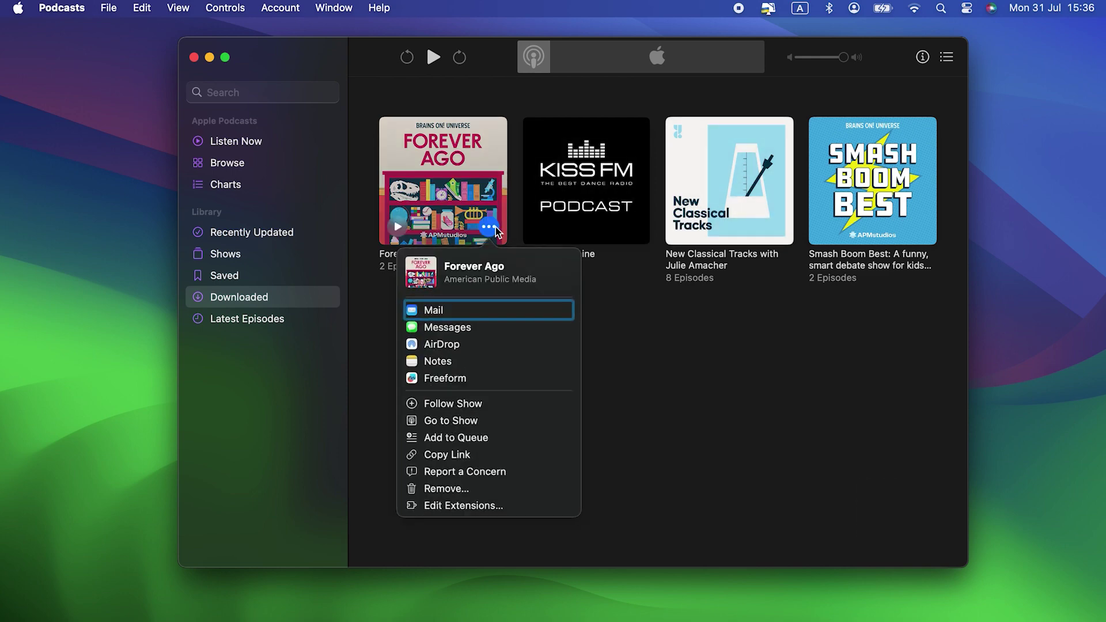
left_click(439, 489)
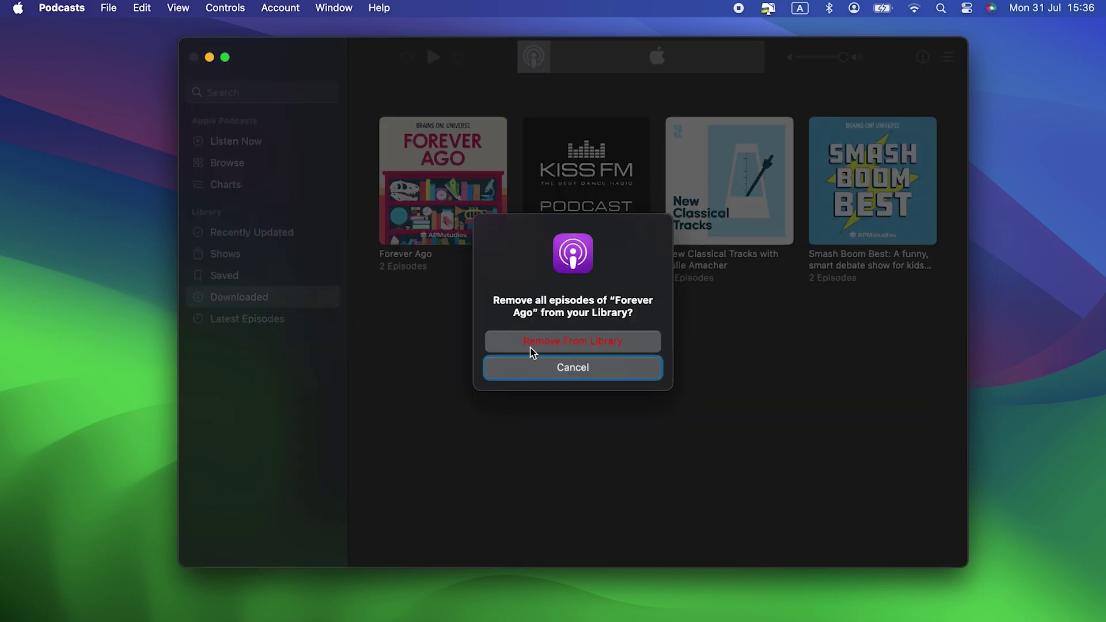
left_click(530, 350)
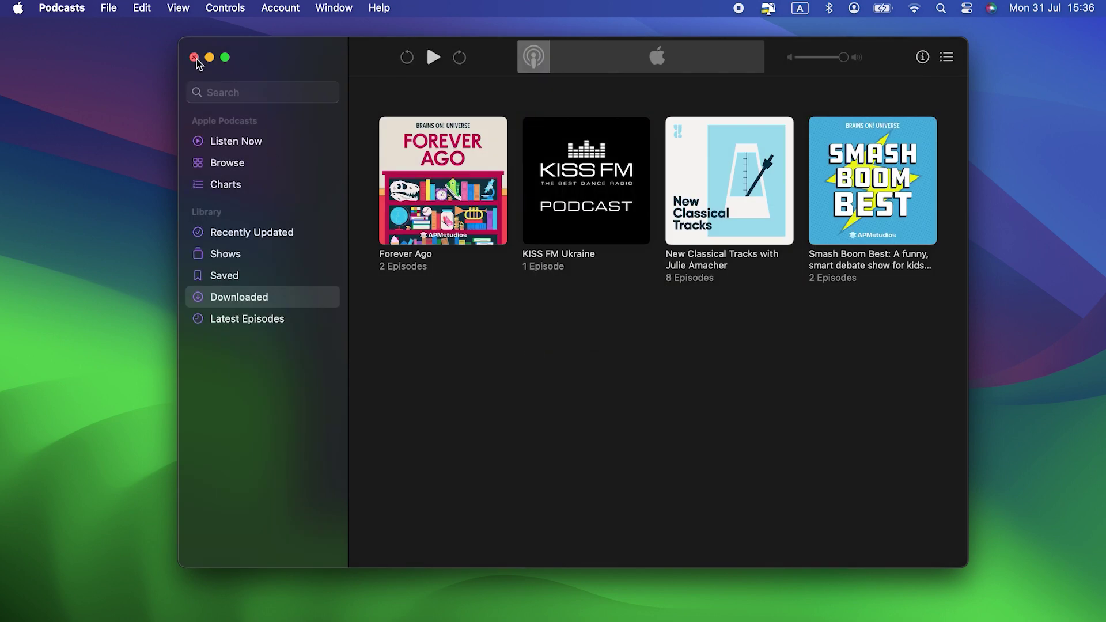